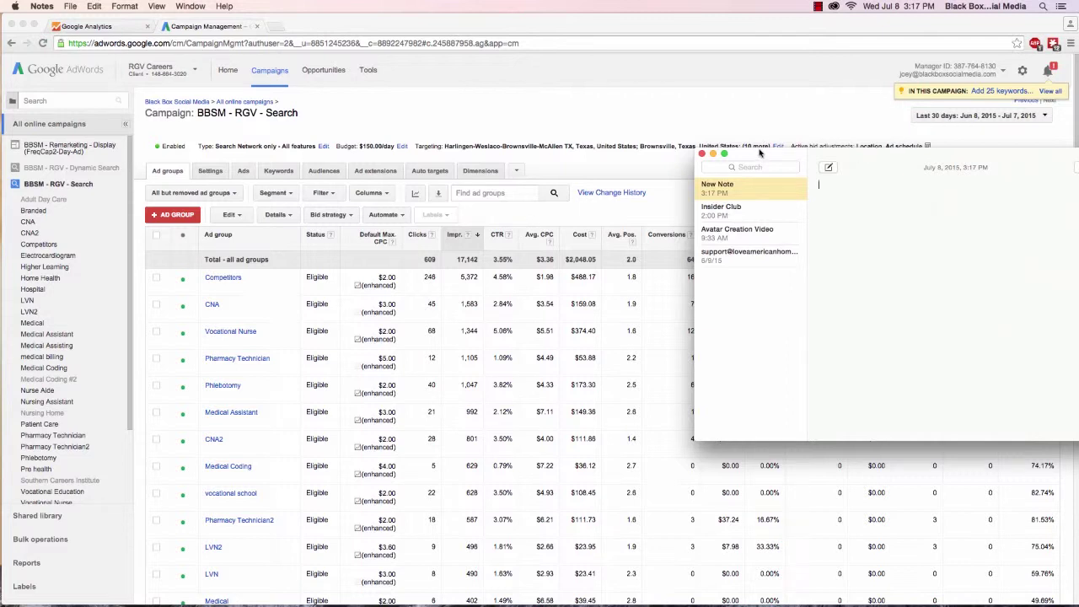
Step: Move the blank new note over the left side of the AdWords page, ready for text
drag(758, 154, 645, 146)
click(829, 214)
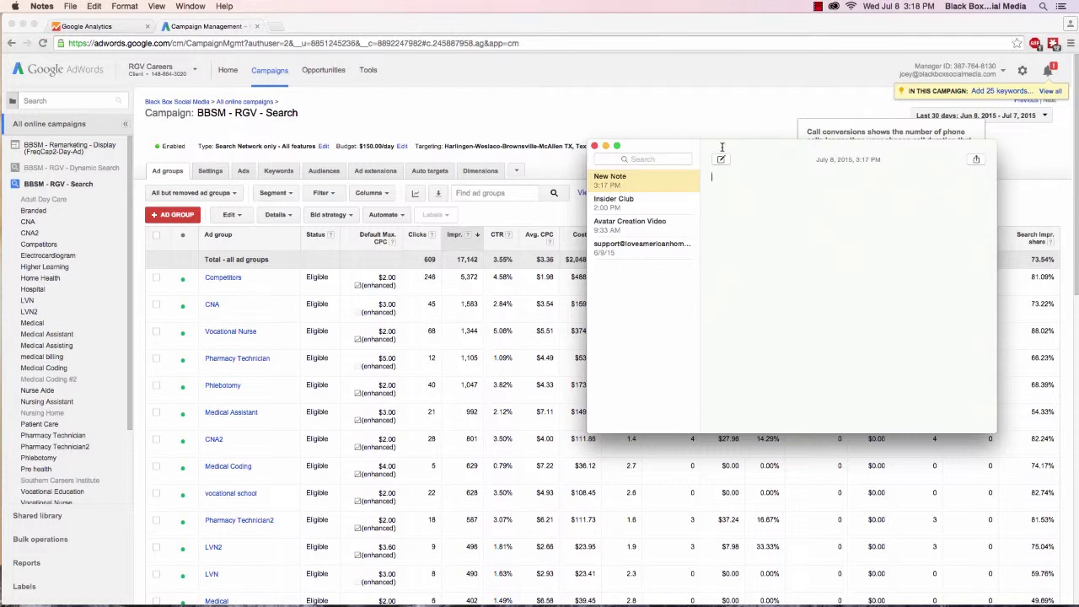
drag(664, 150, 327, 92)
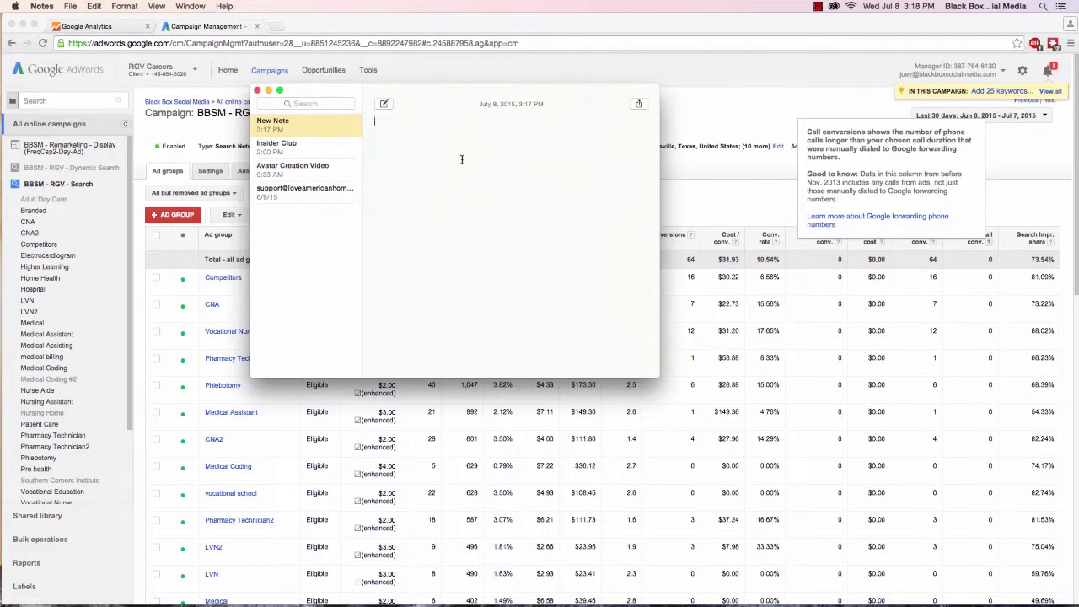
Step: Type the match-type examples social media, +media social and "social media" into the note
text(social medi)
text(a )
text(+)
text(media)
text( social)
key(Return)
text("social media)
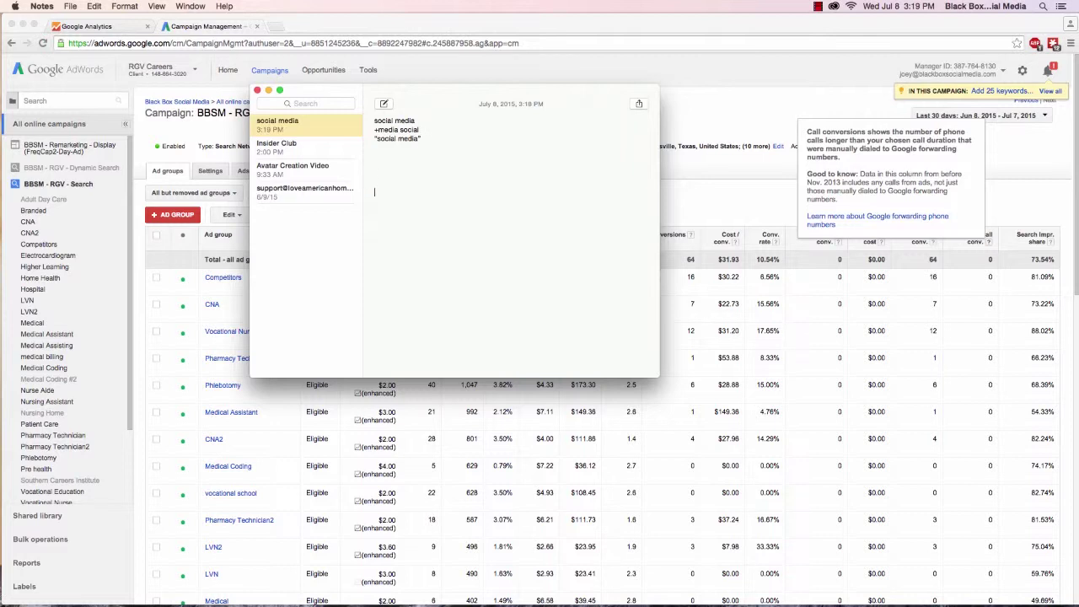
scroll(492, 131, down, 3)
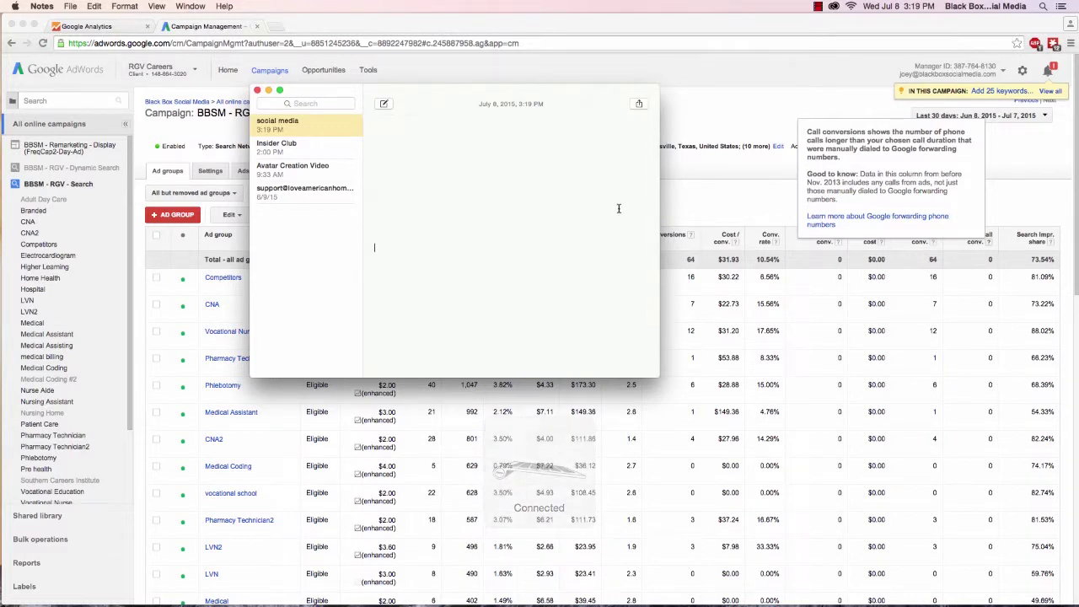
Step: Add [social media] as the note's fourth line, fixing the typo, and start a new line
text(social media +media social "social media")
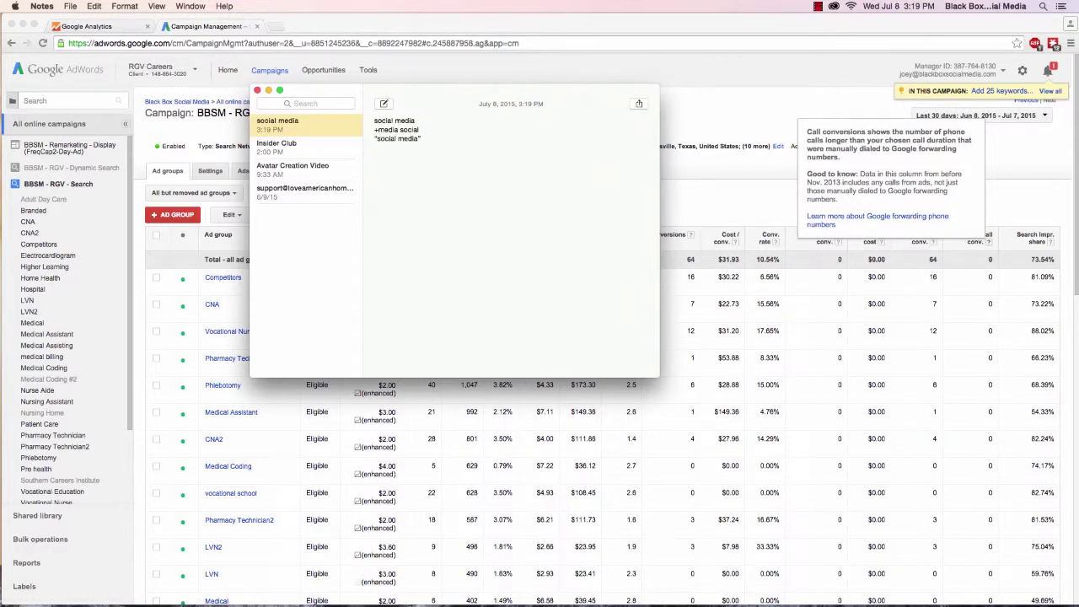
text([exac)
key(BackSpace)
key(BackSpace)
key(BackSpace)
key(BackSpace)
text(social media])
key(Return)
Step: Return to the AdWords campaign page and open the Pharmacy Technician ad group
click(706, 127)
scroll(494, 404, down, 5)
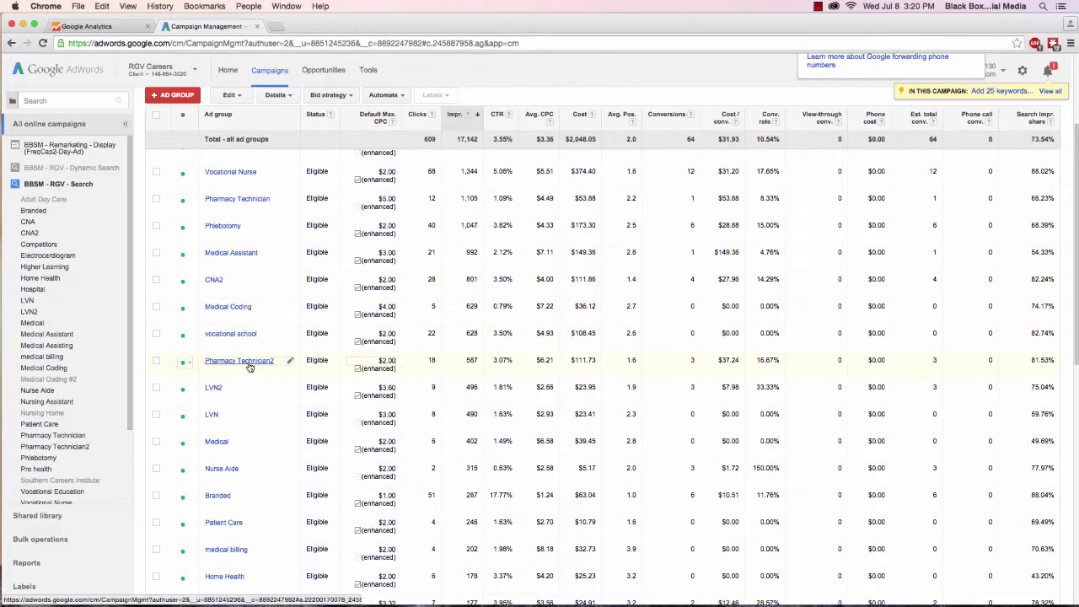
click(236, 200)
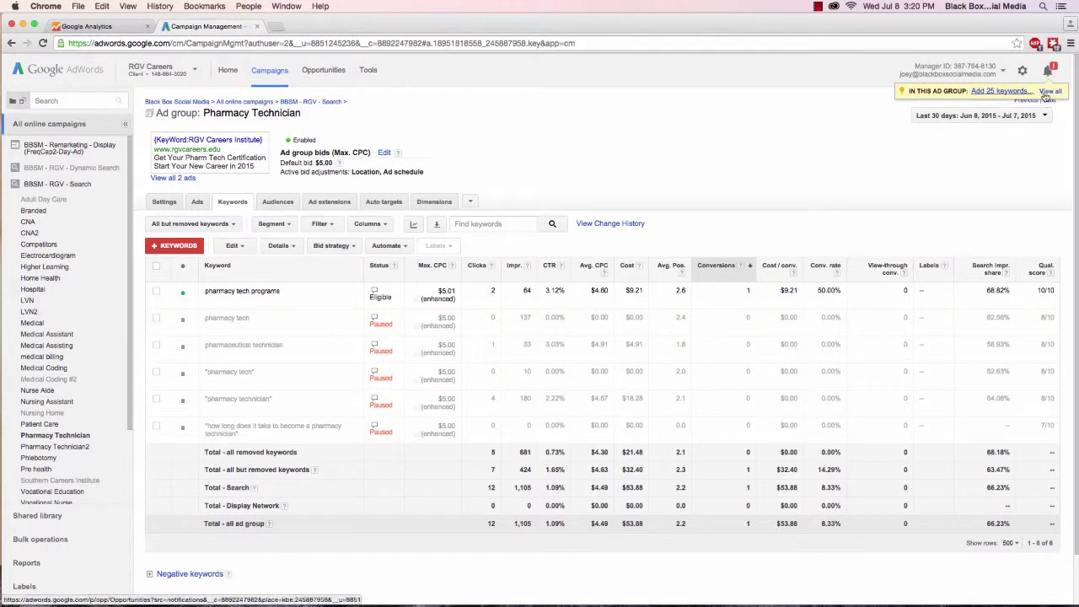
Step: Set the date range to All time and open the search terms report for all keywords
click(931, 118)
click(935, 285)
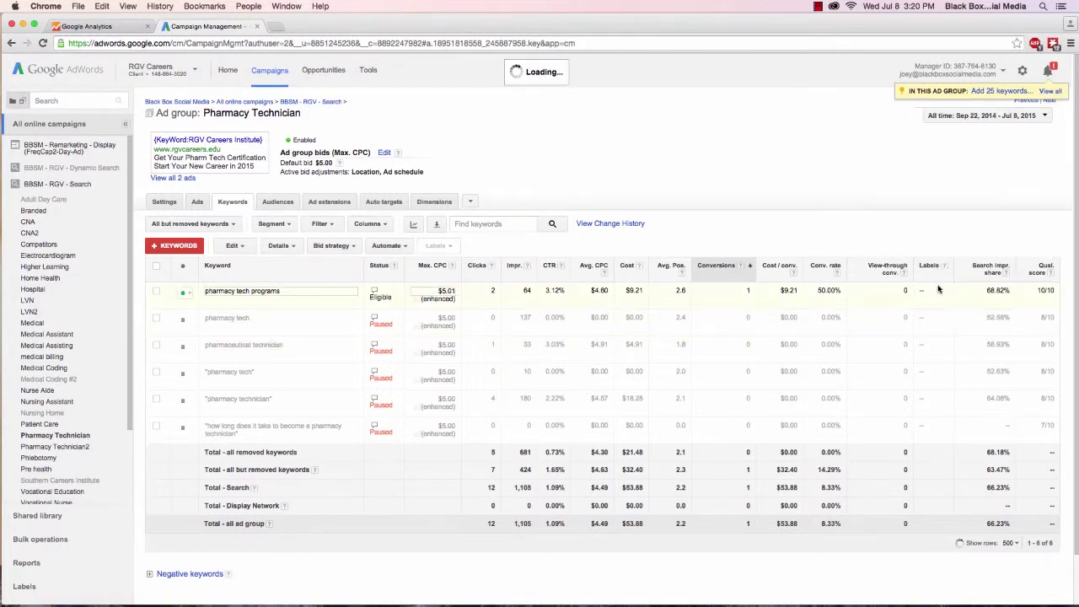
click(156, 266)
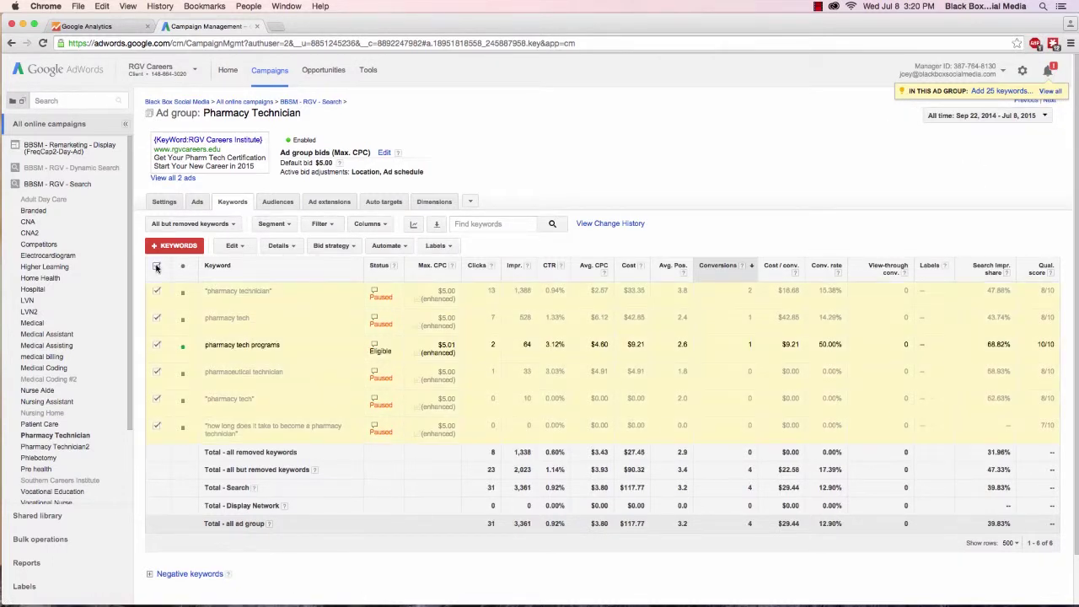
click(273, 248)
click(278, 292)
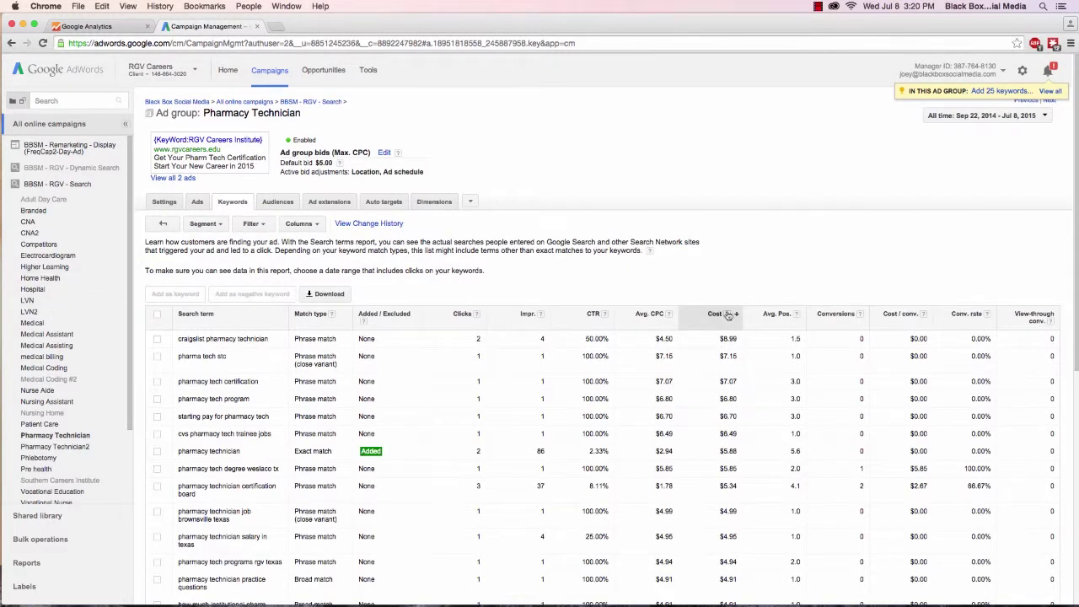
Step: Sort the 25 search terms by clicks, highest first, and review the list
click(459, 315)
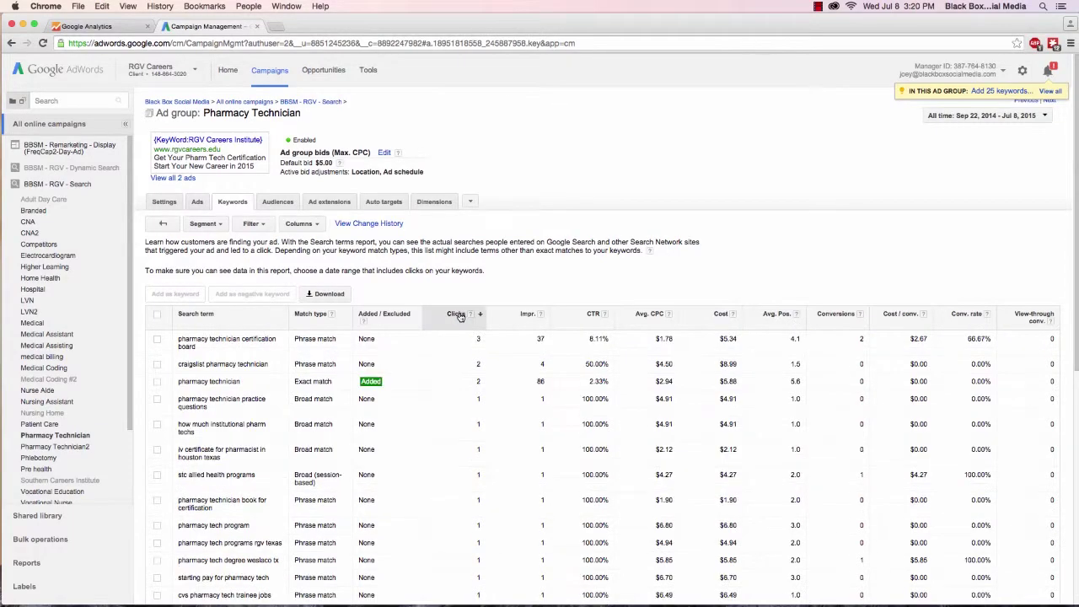
scroll(699, 325, down, 5)
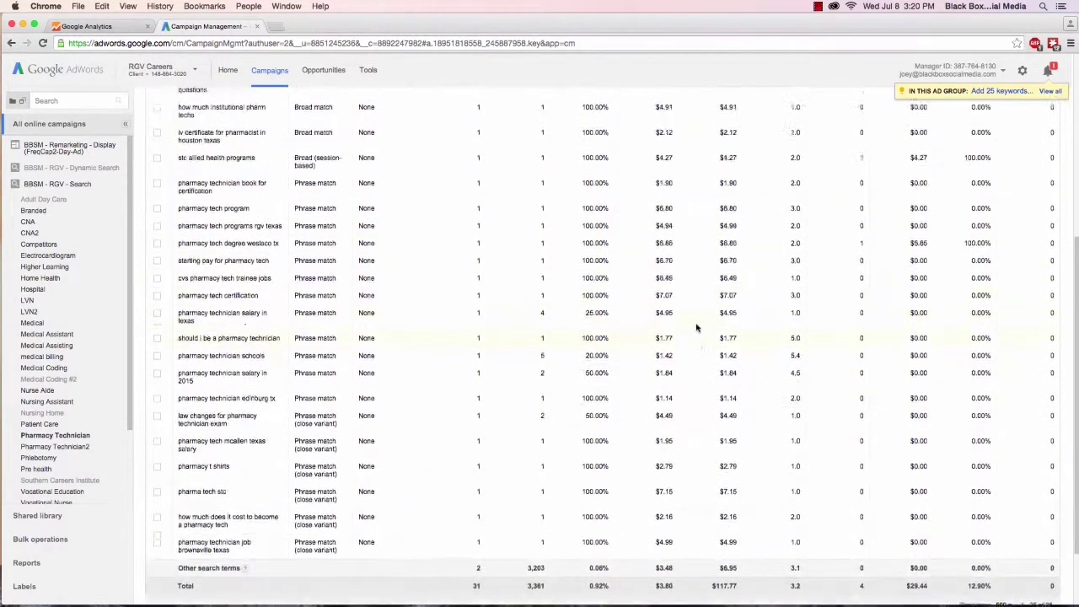
scroll(698, 325, up, 6)
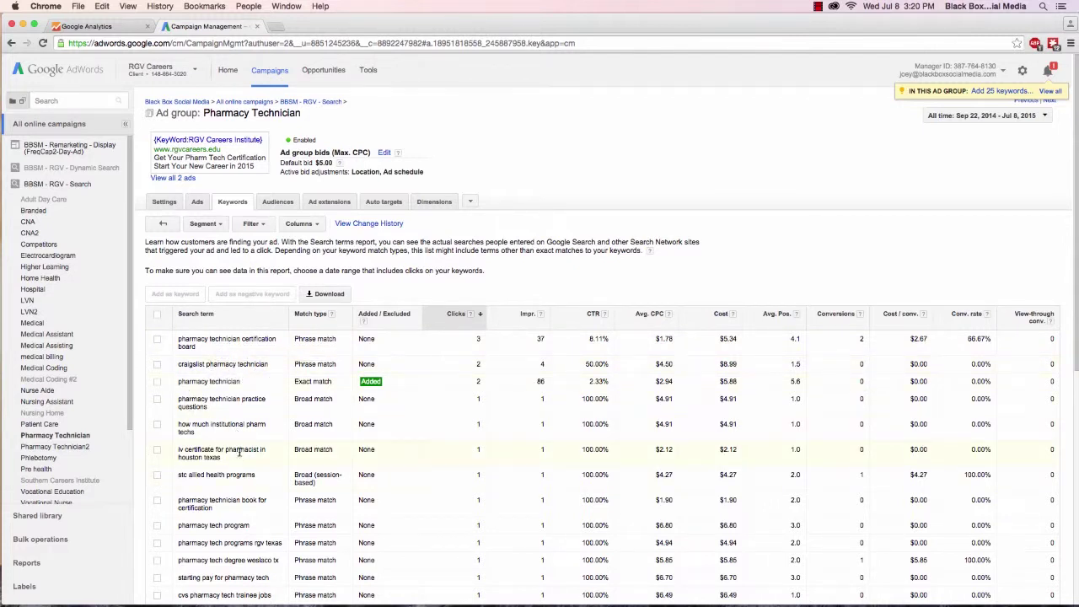
scroll(240, 451, down, 3)
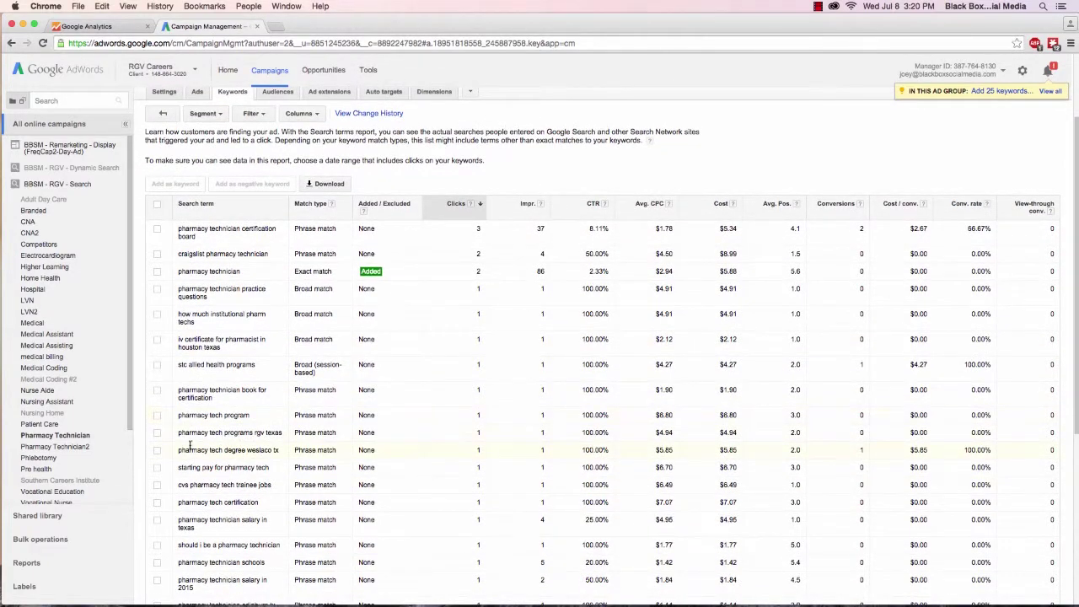
scroll(193, 449, down, 5)
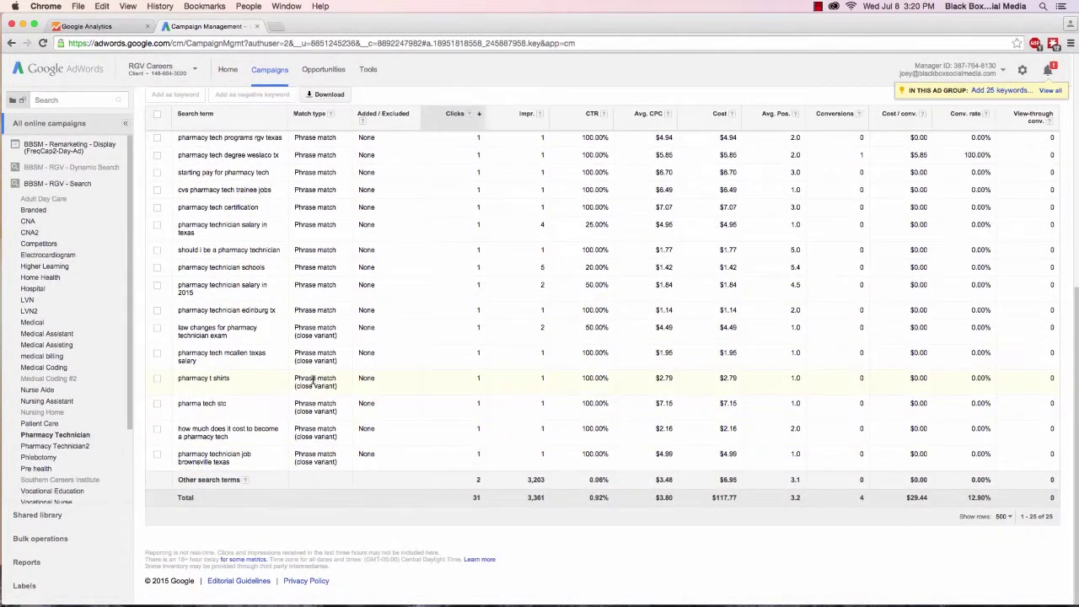
scroll(312, 380, up, 10)
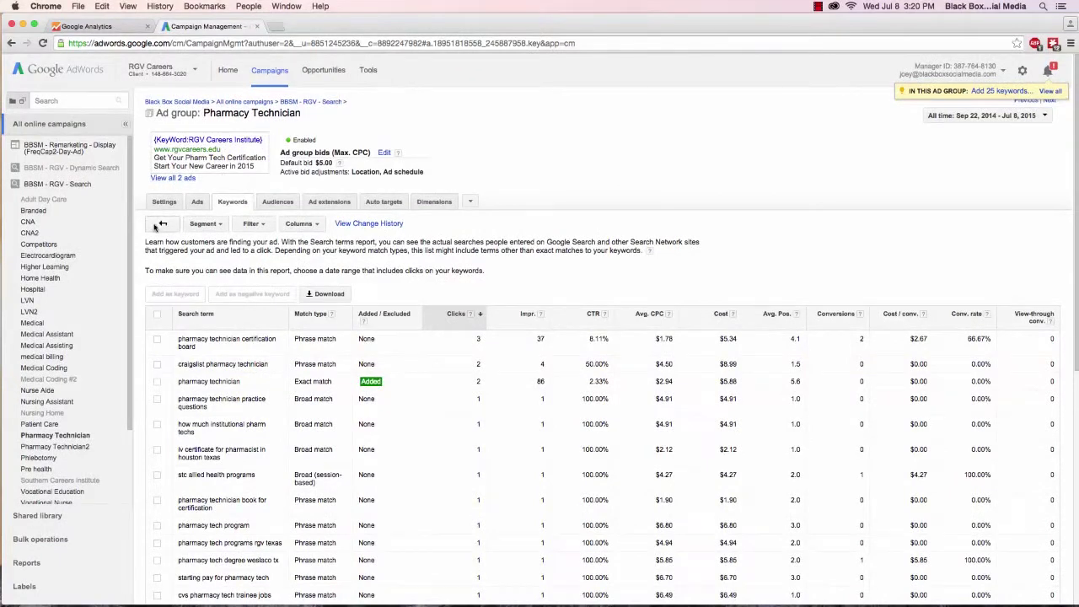
Step: Go back to the Pharmacy Technician keywords list and deselect all keywords
click(156, 225)
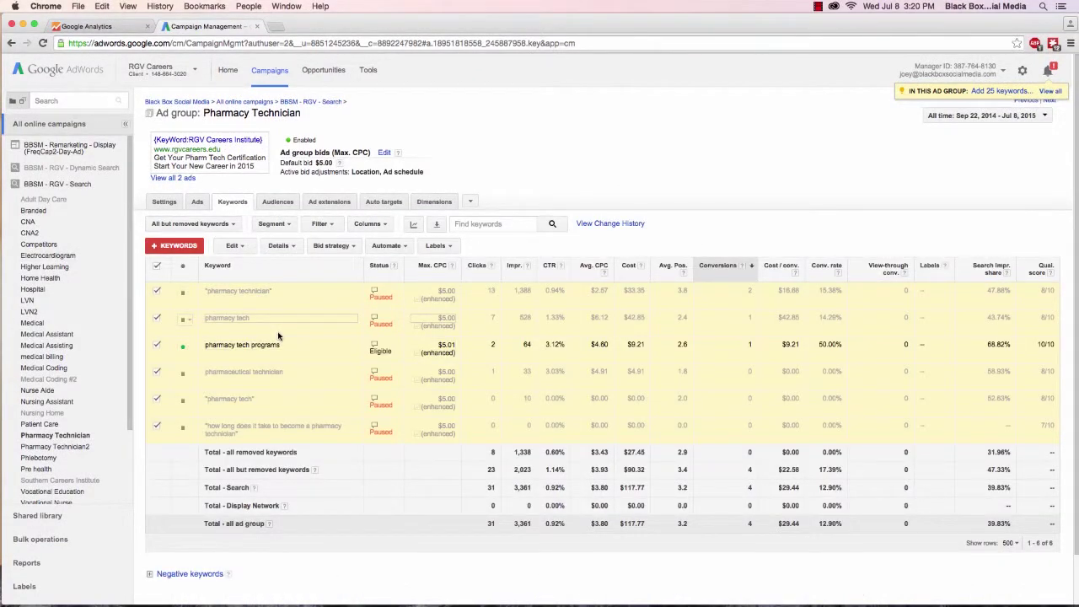
click(157, 266)
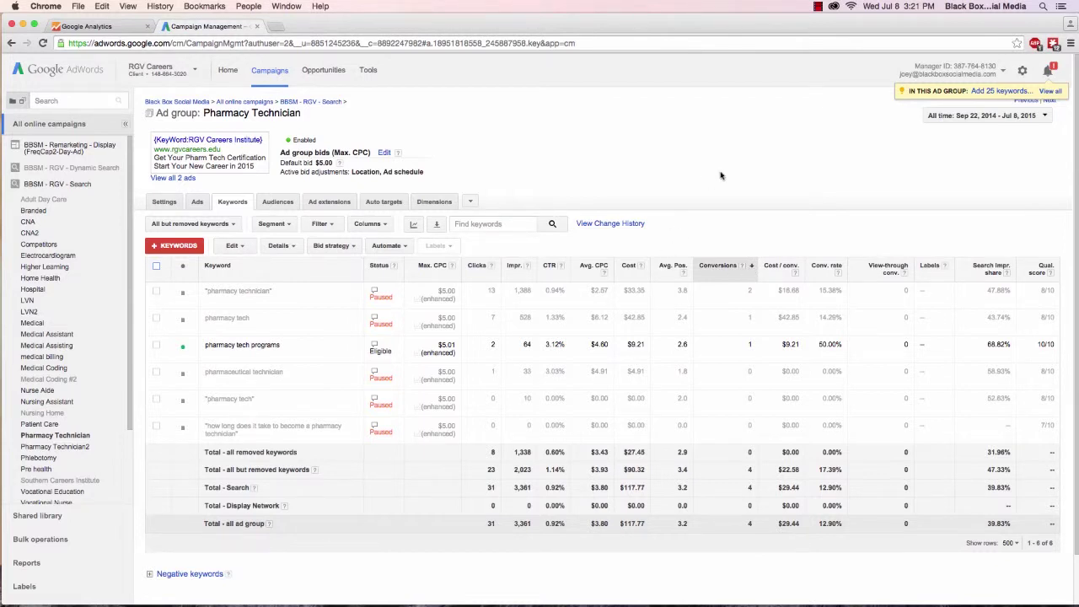
Step: Check the Pharmacy Technician2 ad group's ads and keywords, then reopen the Pharmacy Technician ad group
click(57, 445)
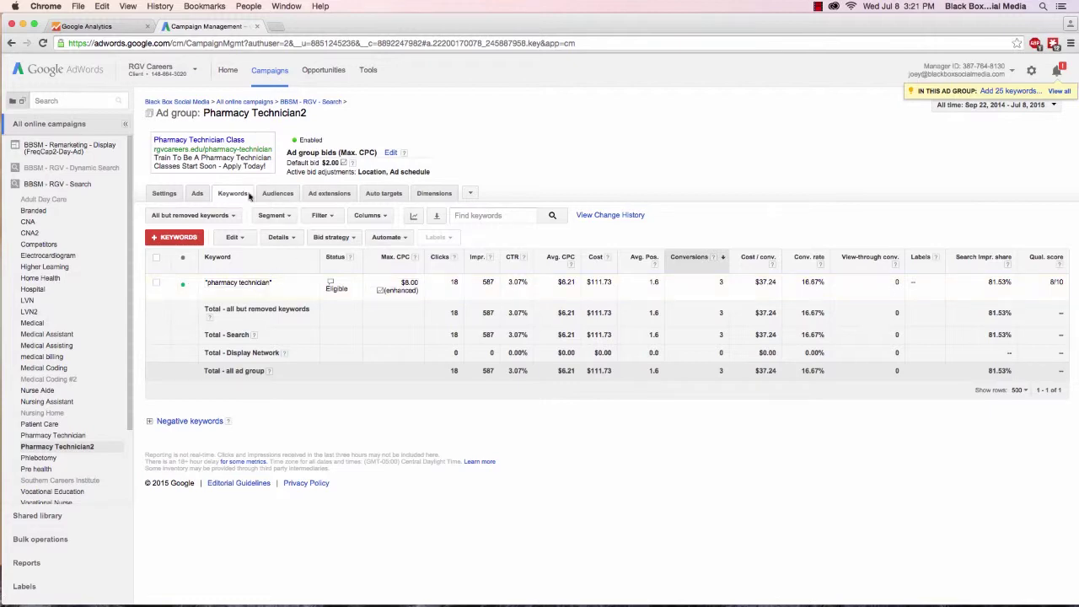
click(199, 196)
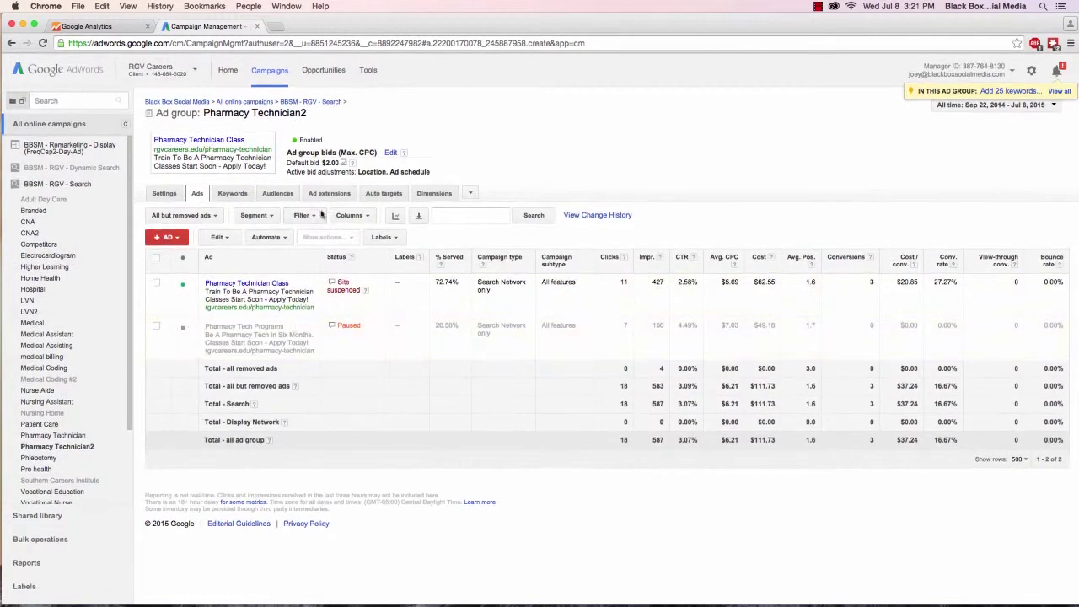
click(233, 197)
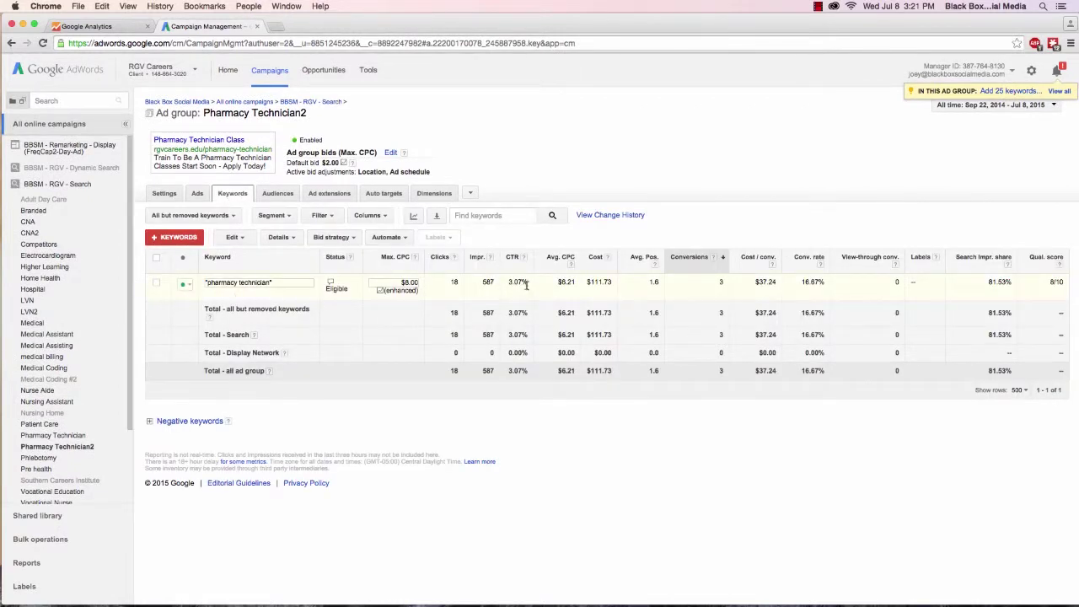
click(70, 433)
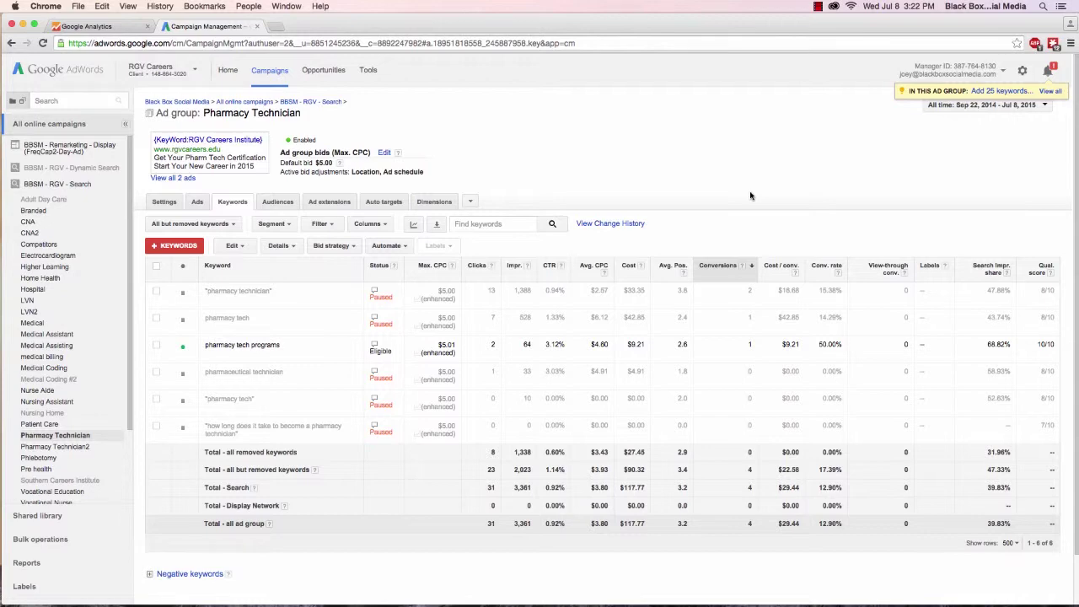
Step: Expand the ad group's Negative keywords section, which lists none at ad group or campaign level
scroll(186, 320, down, 2)
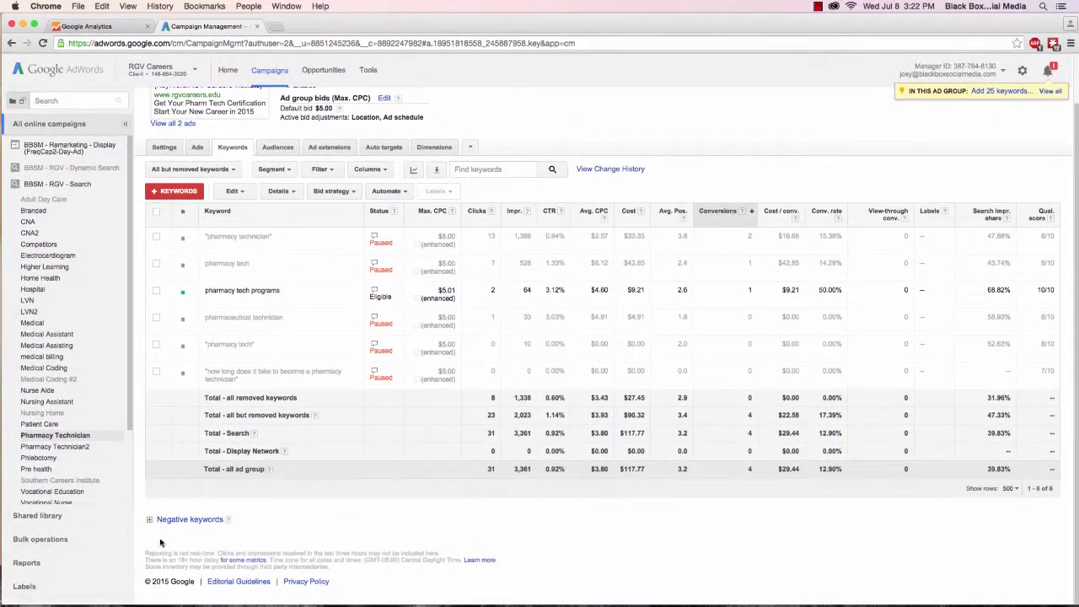
click(166, 520)
scroll(473, 434, down, 2)
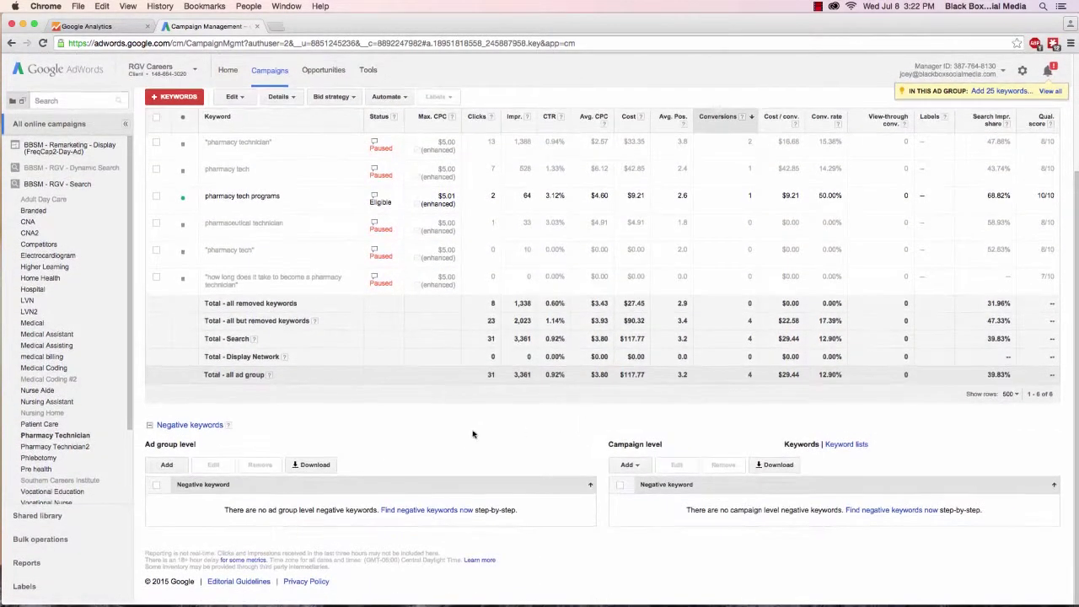
scroll(411, 433, up, 3)
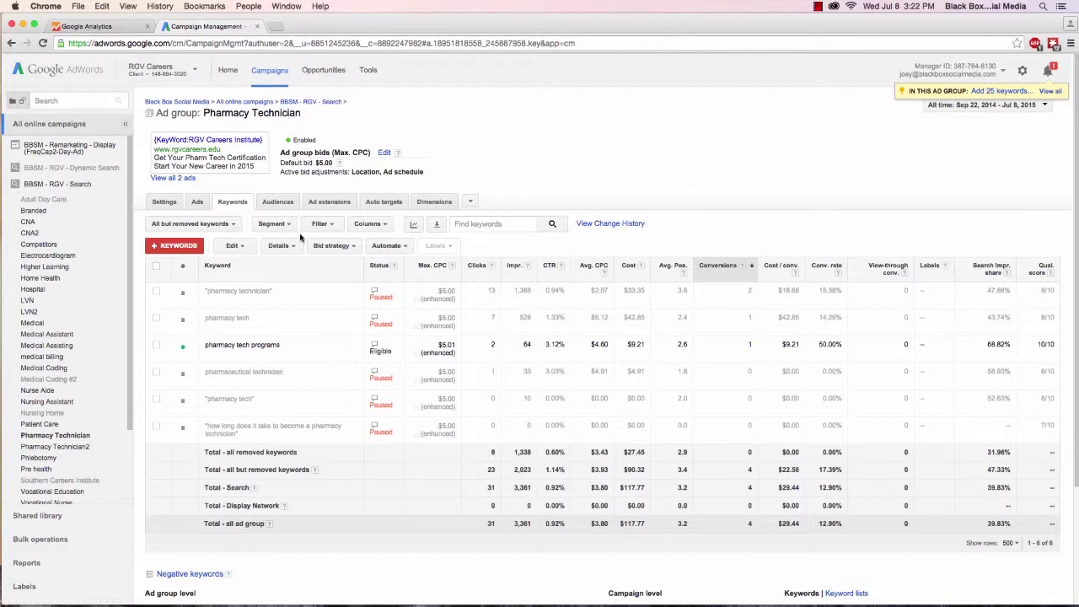
Step: Open the BBSM - RGV - Search campaign's search terms report for all keywords and select southern career institute
click(94, 184)
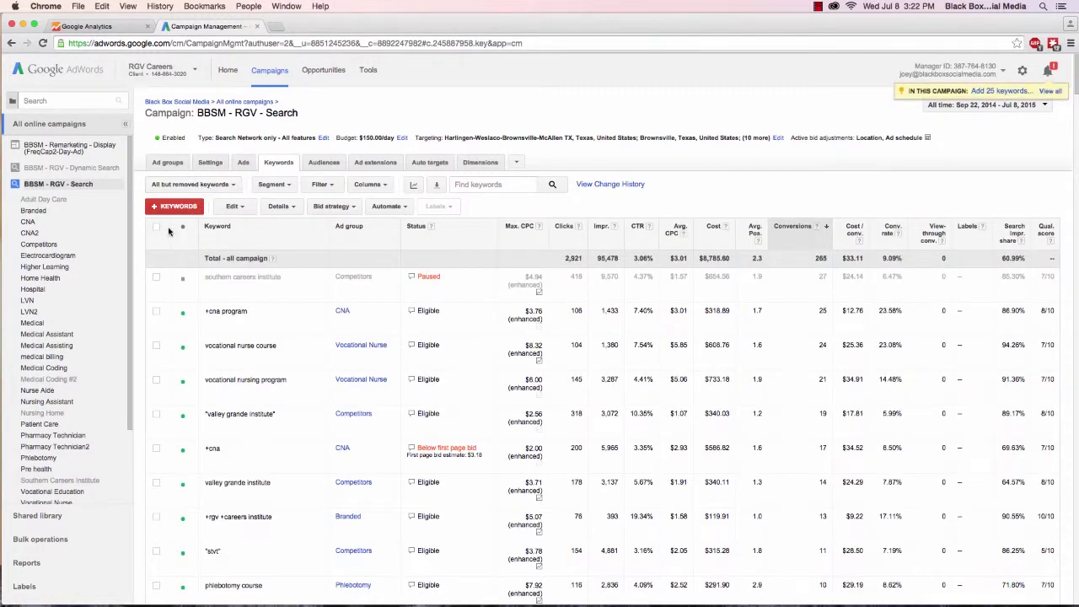
click(156, 228)
click(281, 207)
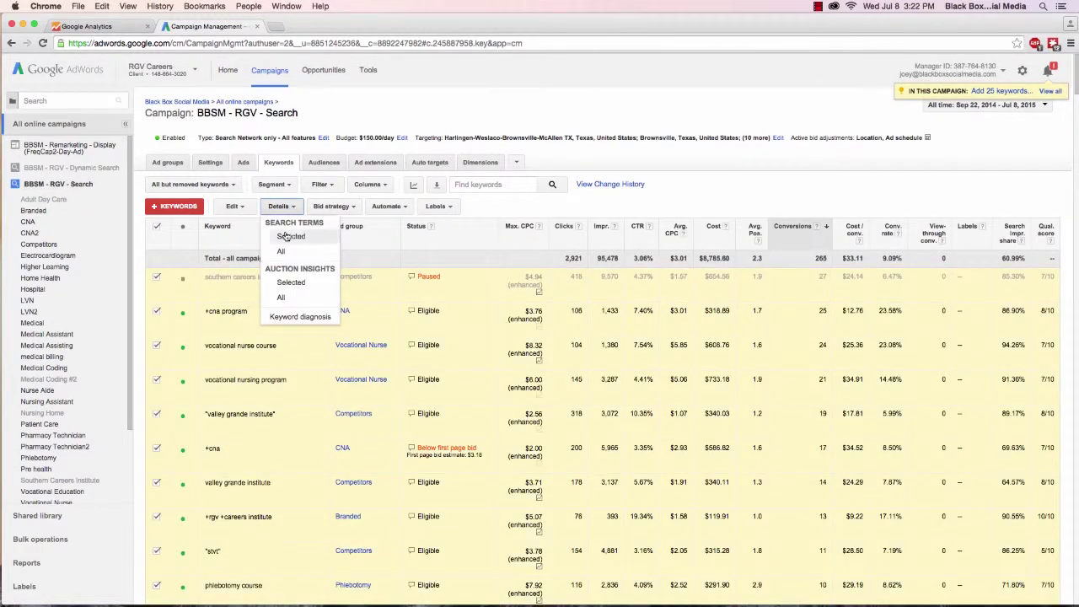
click(282, 251)
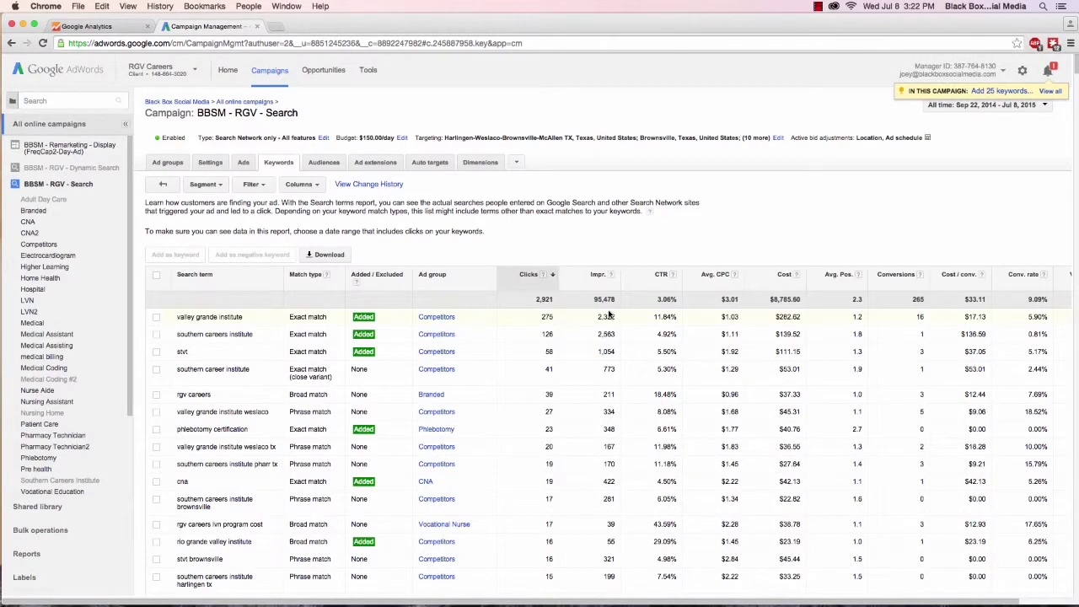
scroll(605, 317, down, 5)
scroll(605, 317, down, 5)
scroll(607, 309, up, 10)
click(156, 370)
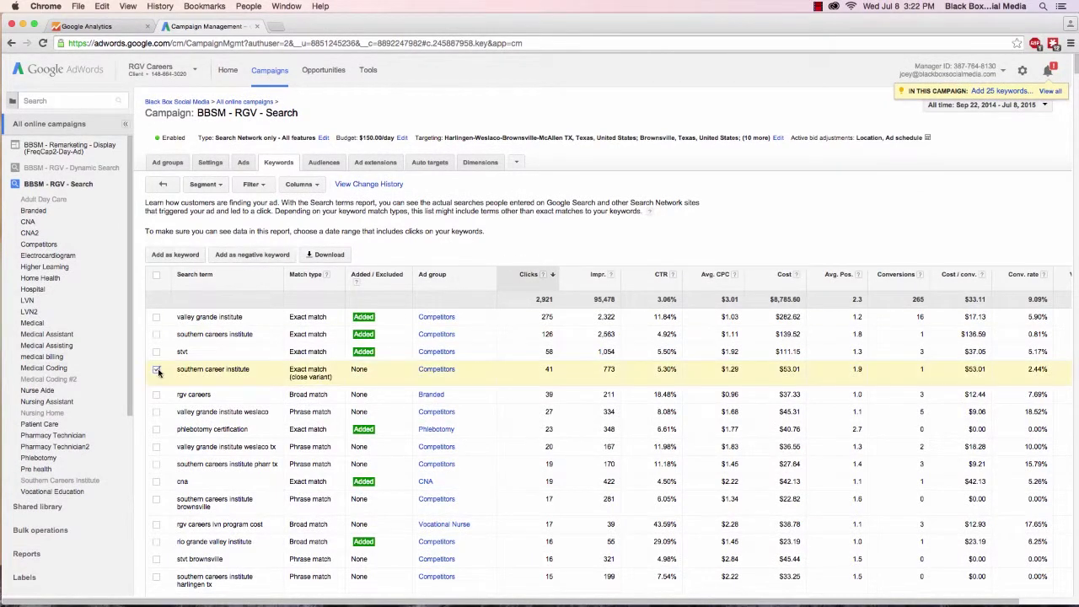
Step: Add southern career institute as a negative keyword, changing it from exact to phrase match with quotes
click(247, 255)
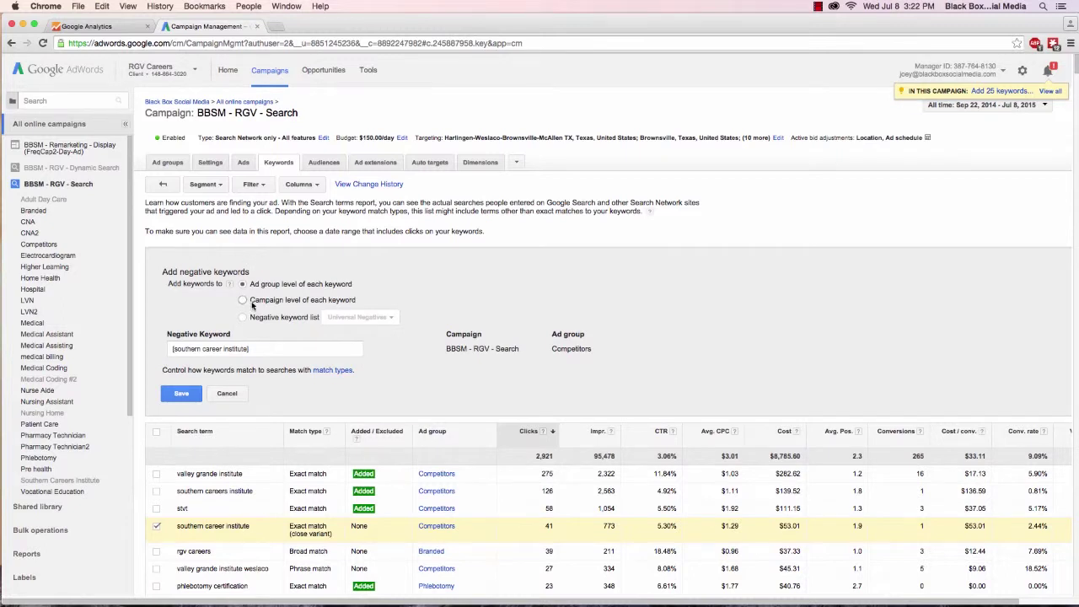
click(263, 352)
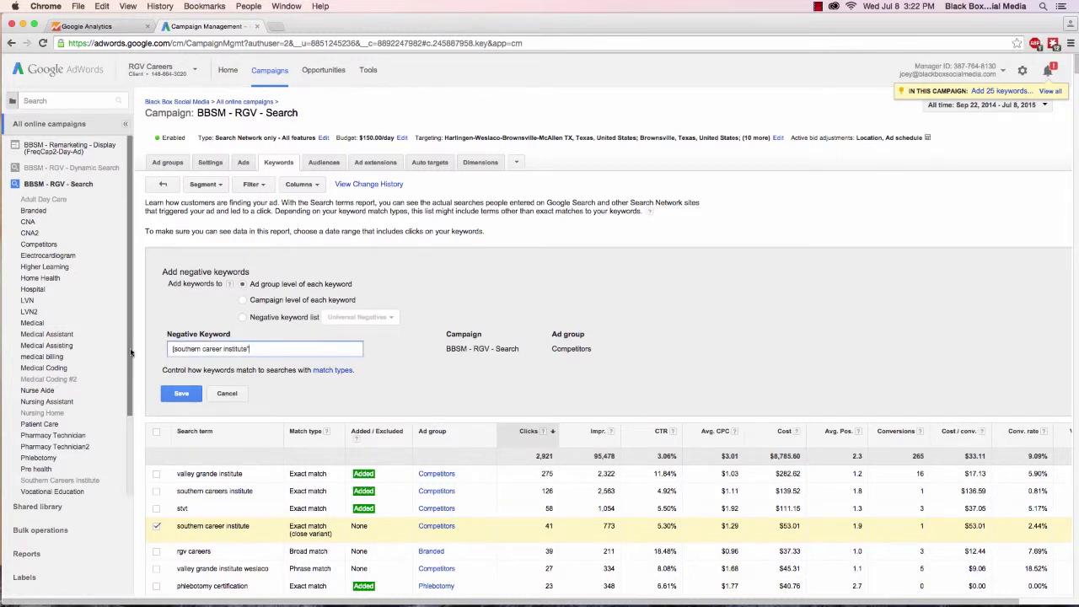
click(174, 349)
key(Delete)
text(")
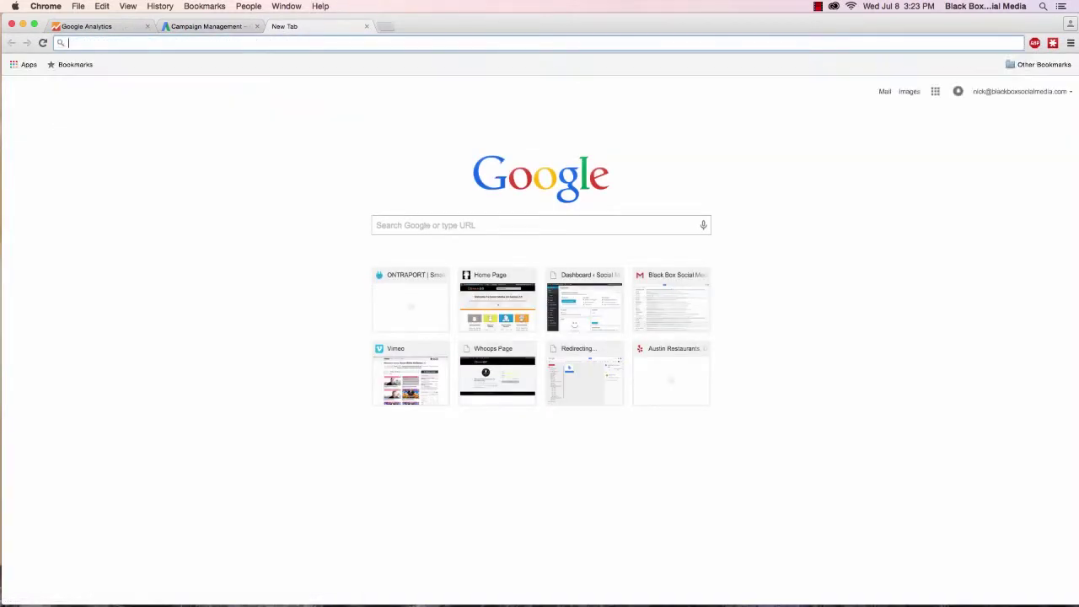
Step: Search Google for 'search engine land theory of set match types dont matter'
text(search )
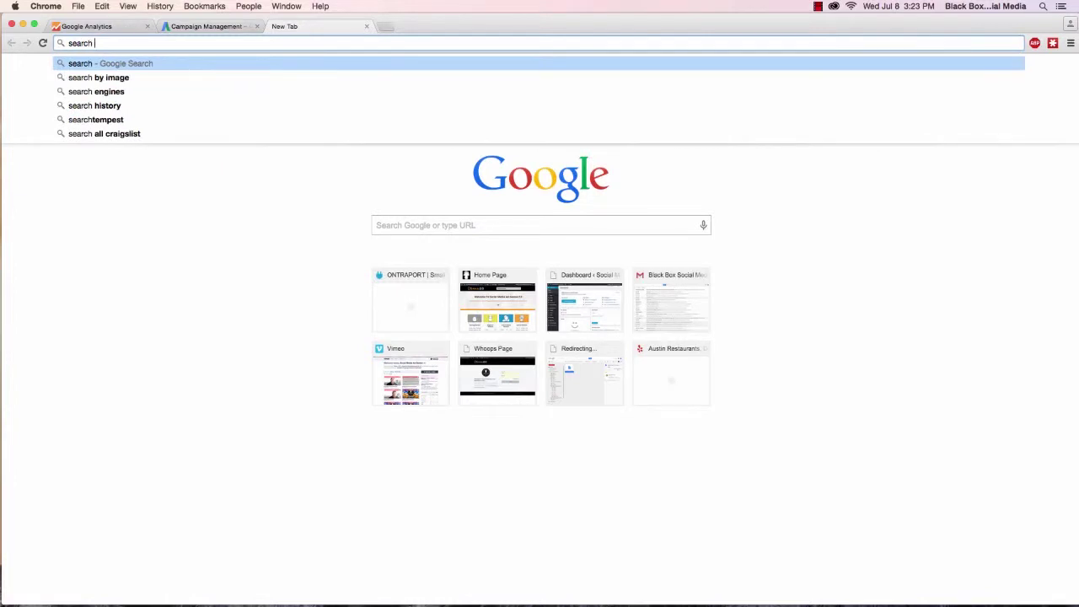
text(engine land )
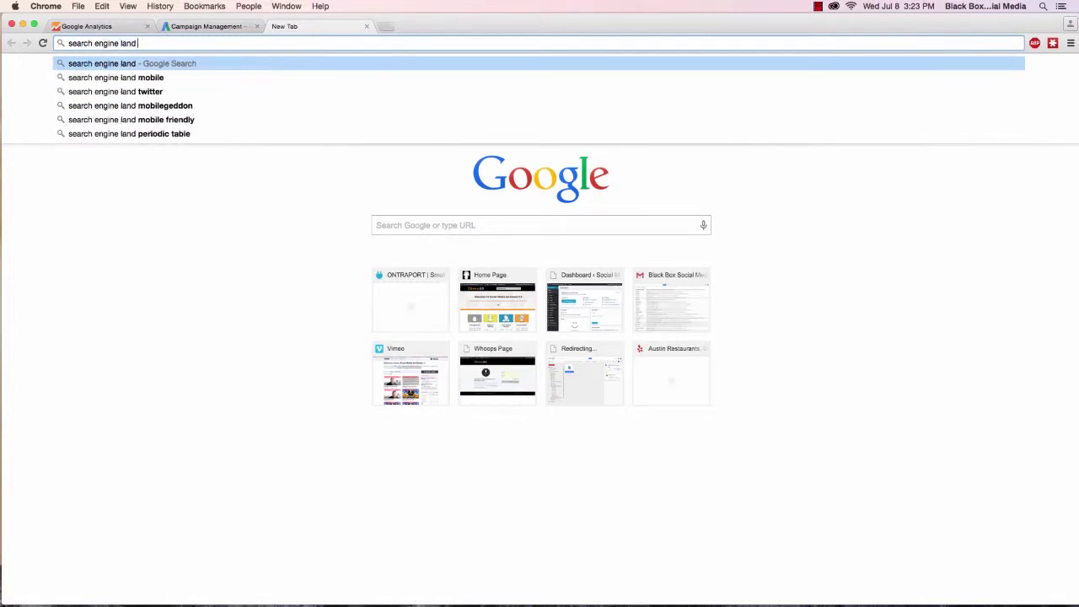
text(theory of se)
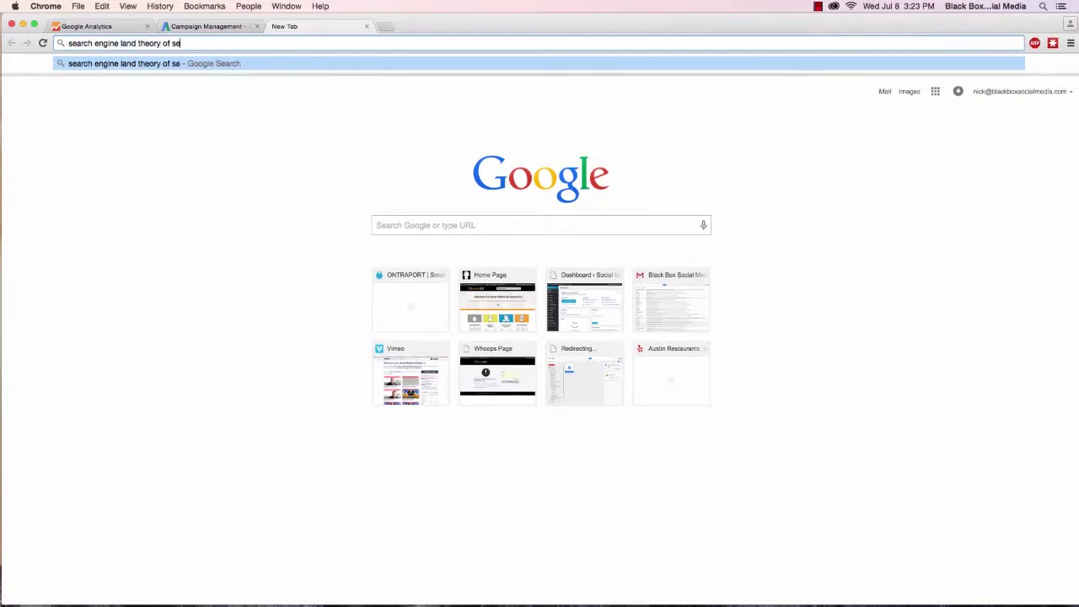
text(t match types dont)
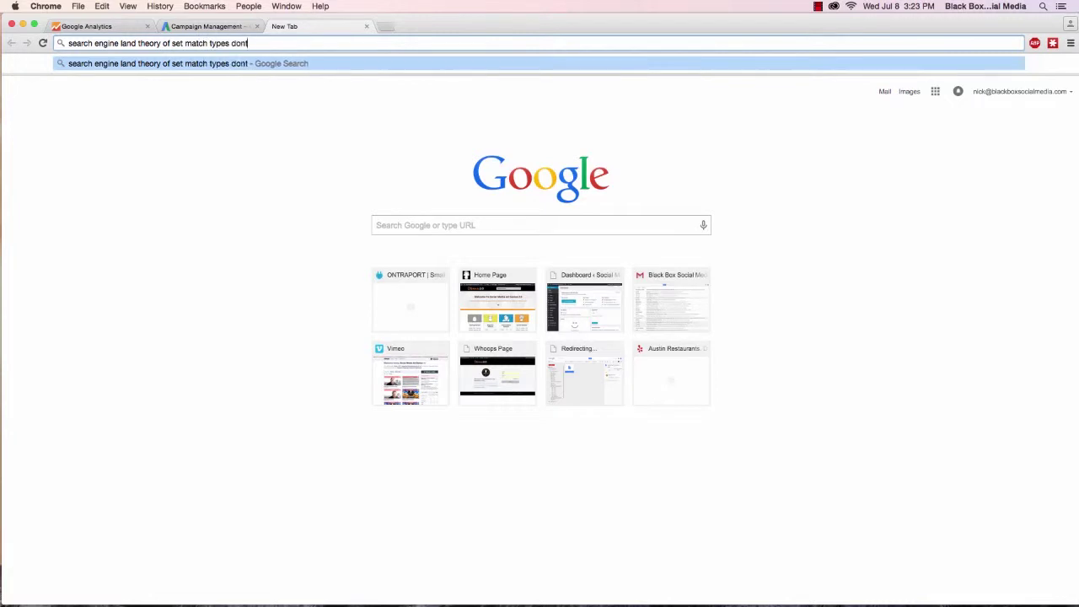
text( matter)
key(Return)
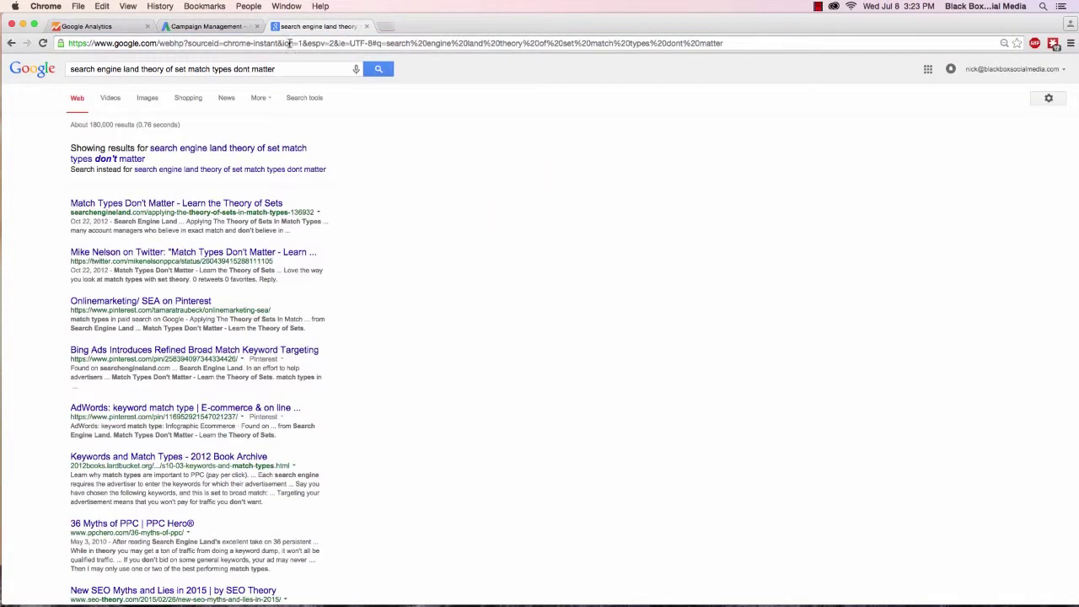
Step: Open the 'Match Types Don't Matter' result and scroll down to its query/set mappings section
click(234, 206)
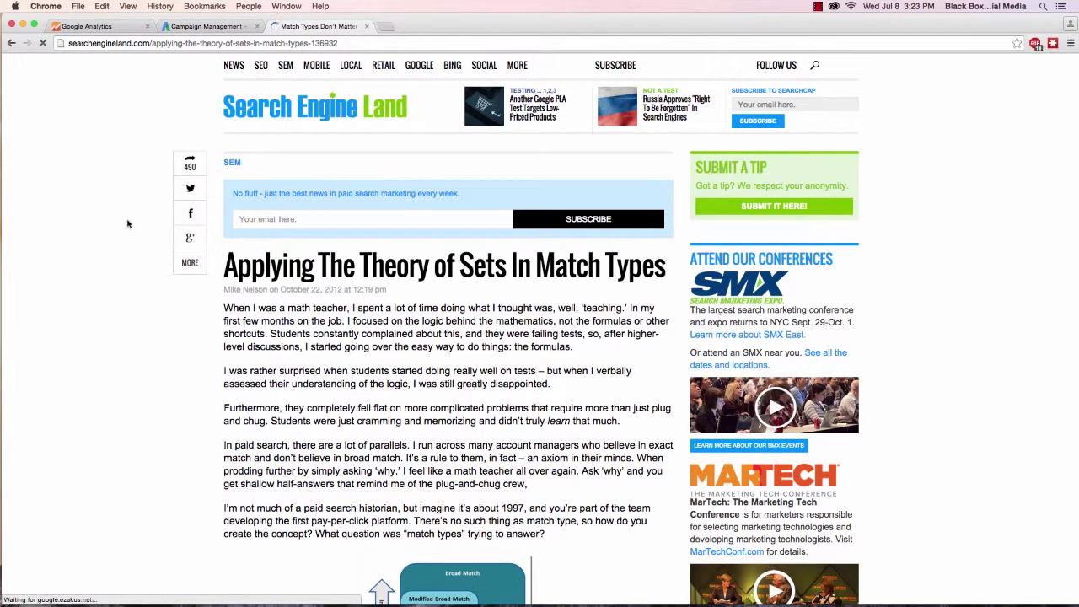
scroll(127, 227, down, 7)
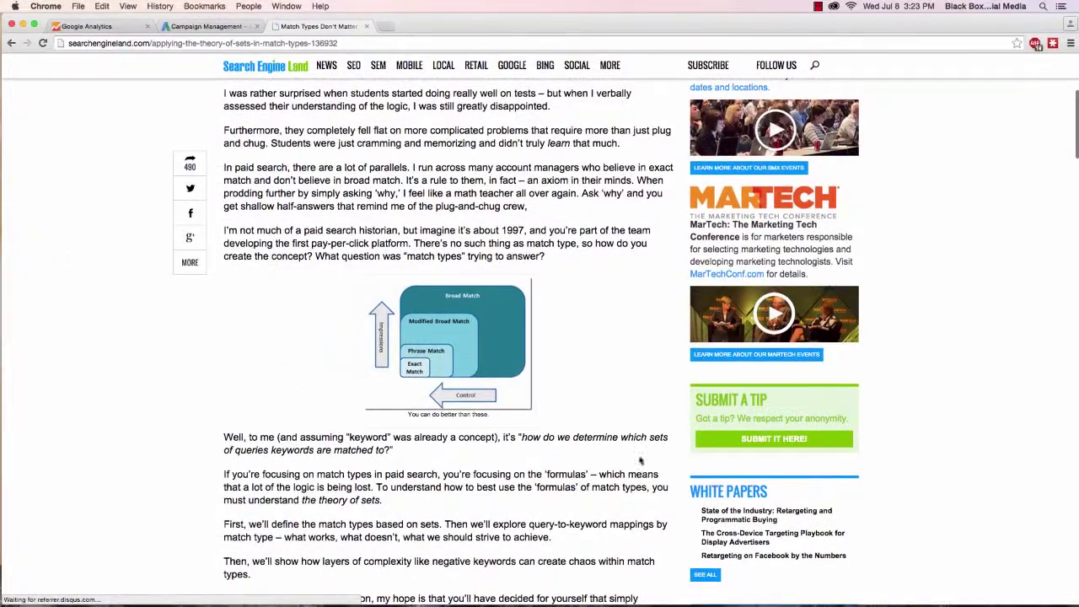
scroll(587, 450, down, 8)
scroll(588, 456, down, 4)
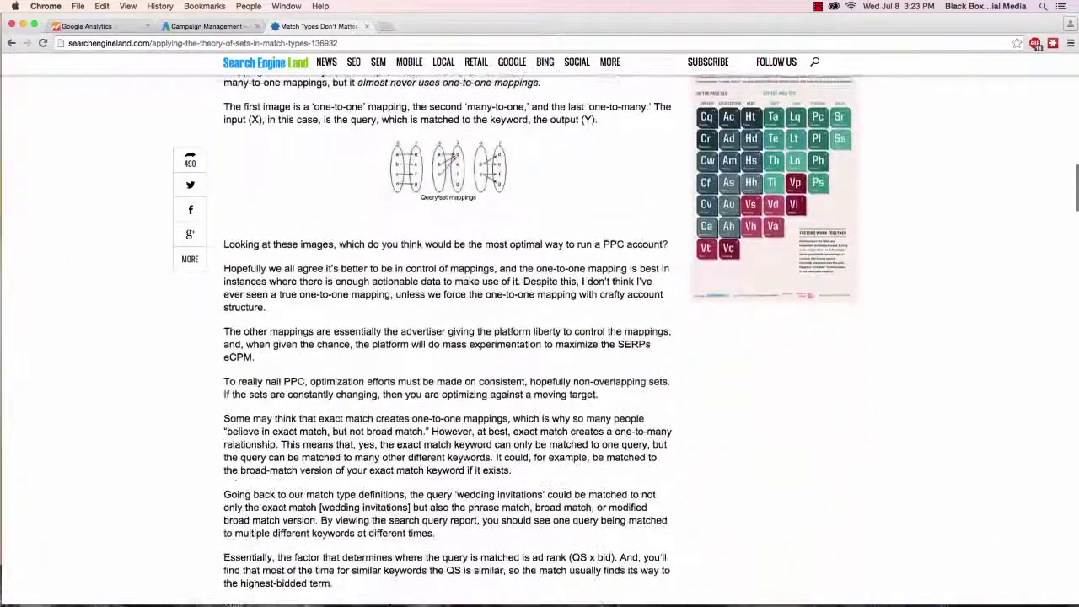